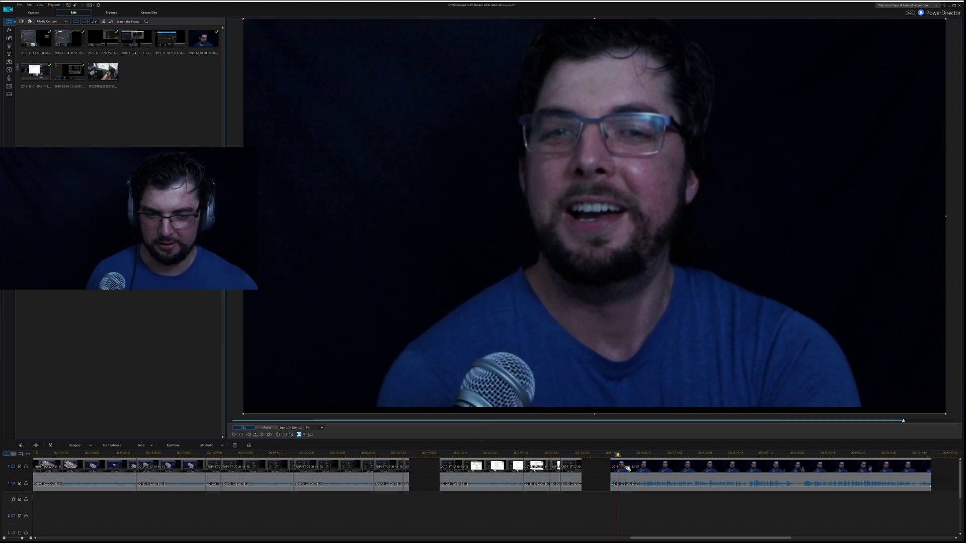
Play the talking-head clip at the end of the timeline from its start and split it between the opening takes
left_click(606, 454)
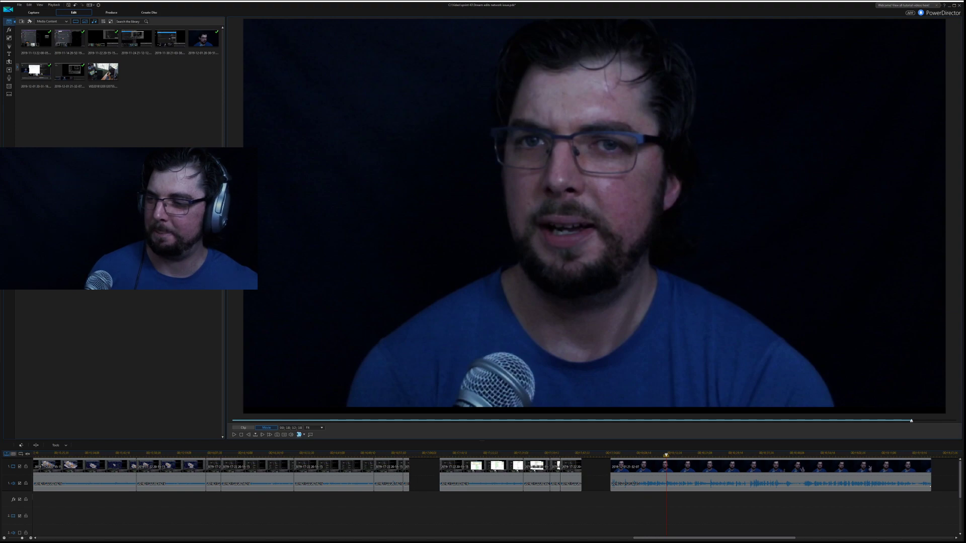
left_click(627, 453)
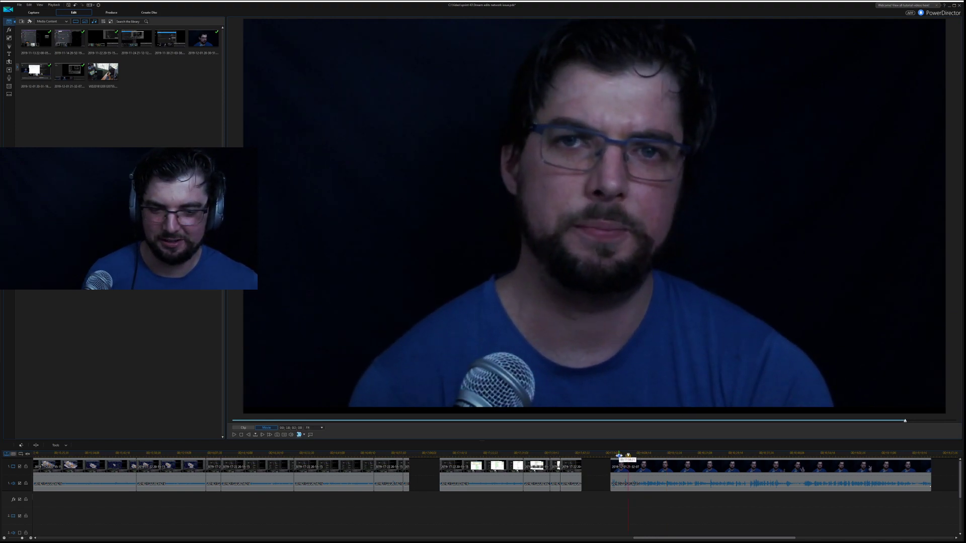
left_click(619, 454)
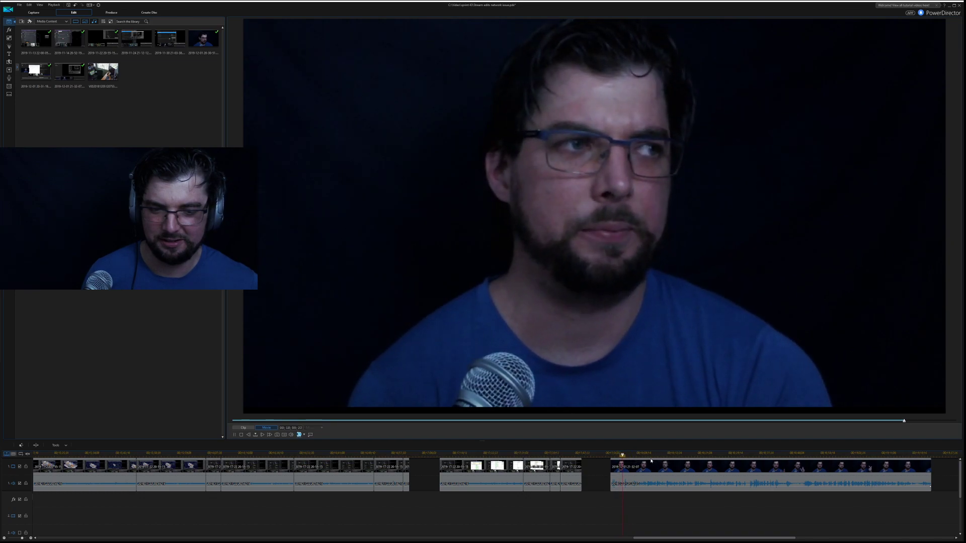
key("space")
key("ctrl+t")
key("space")
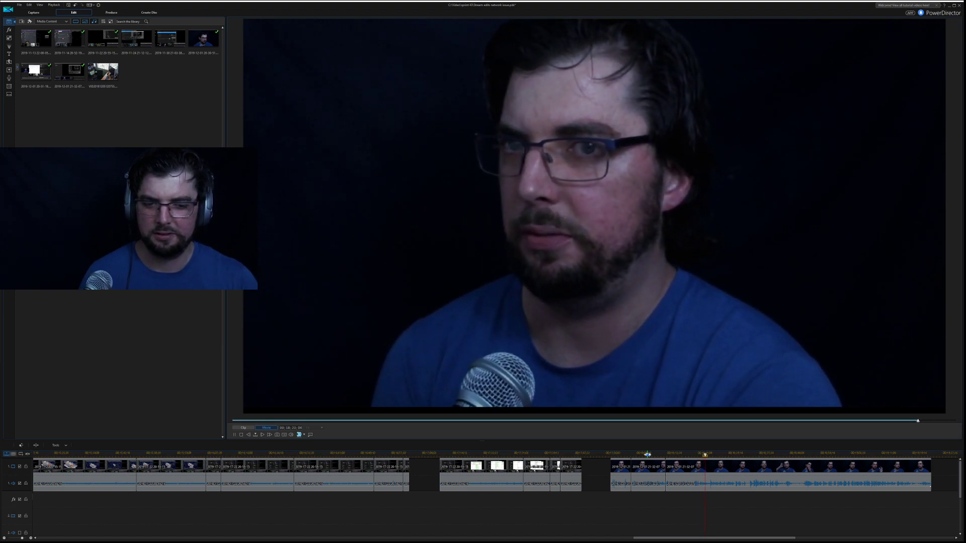
Split the remaining talking-head footage after the next take and again where the hand-over-mouth pause ends
key("space")
key("ctrl+t")
key("space")
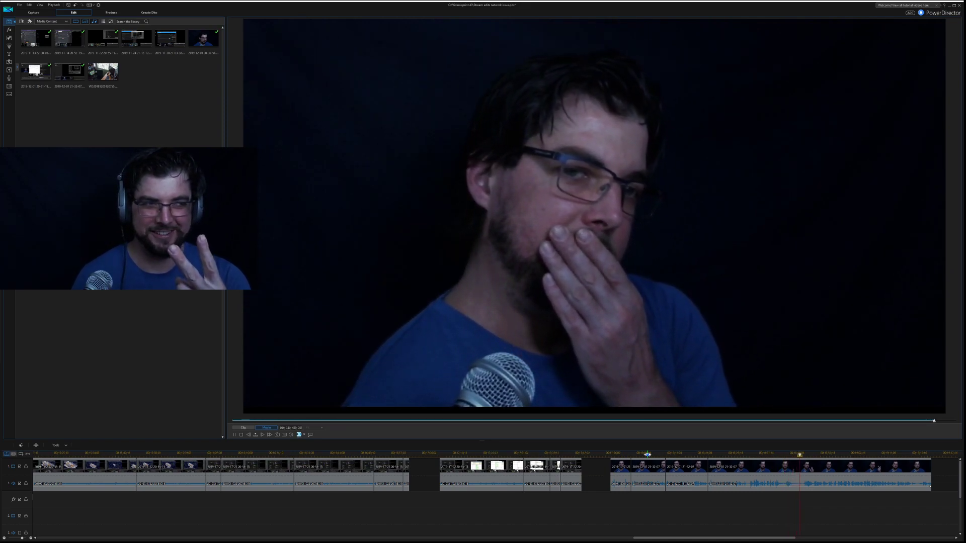
key("space")
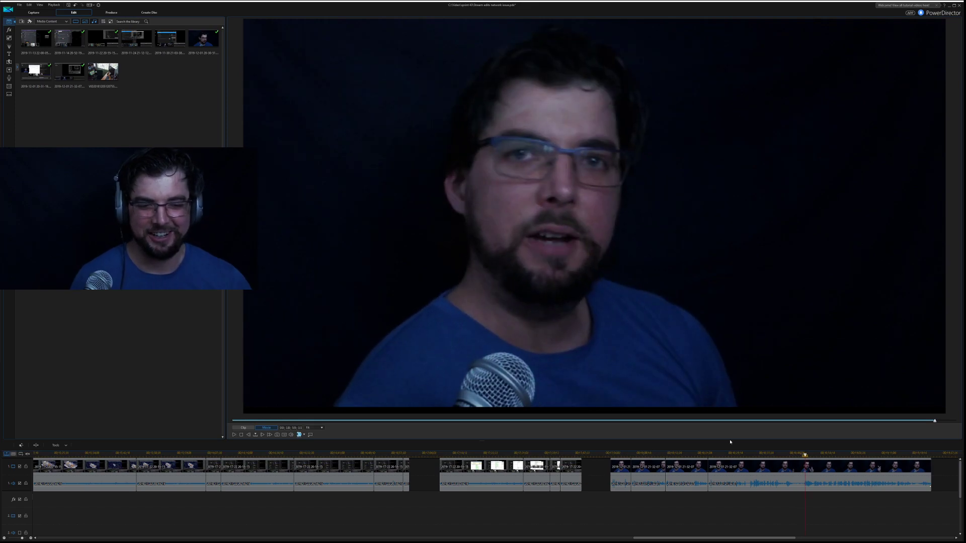
left_click(804, 461)
key("space")
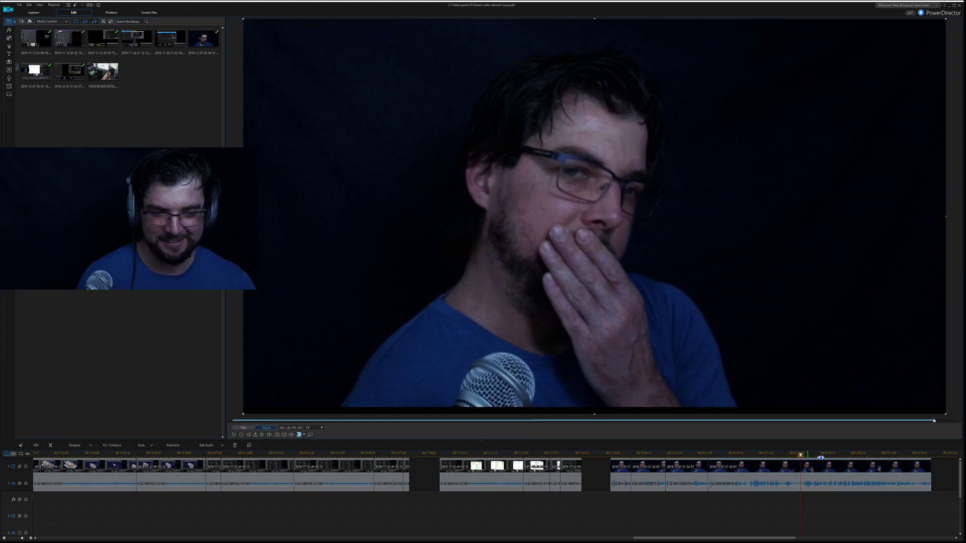
key("ctrl+t")
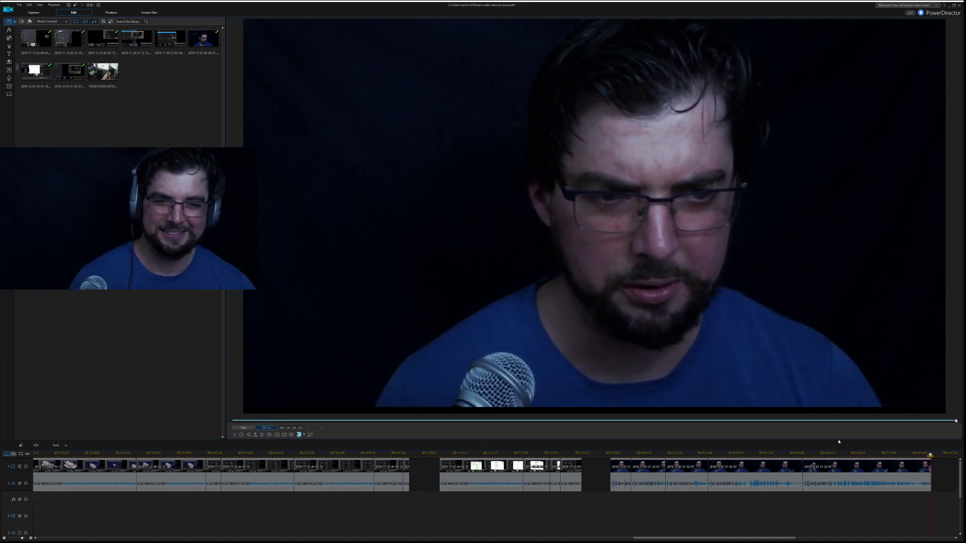
Stop at the end of the footage and replay the first and middle talking-head segments
key("ctrl+slash")
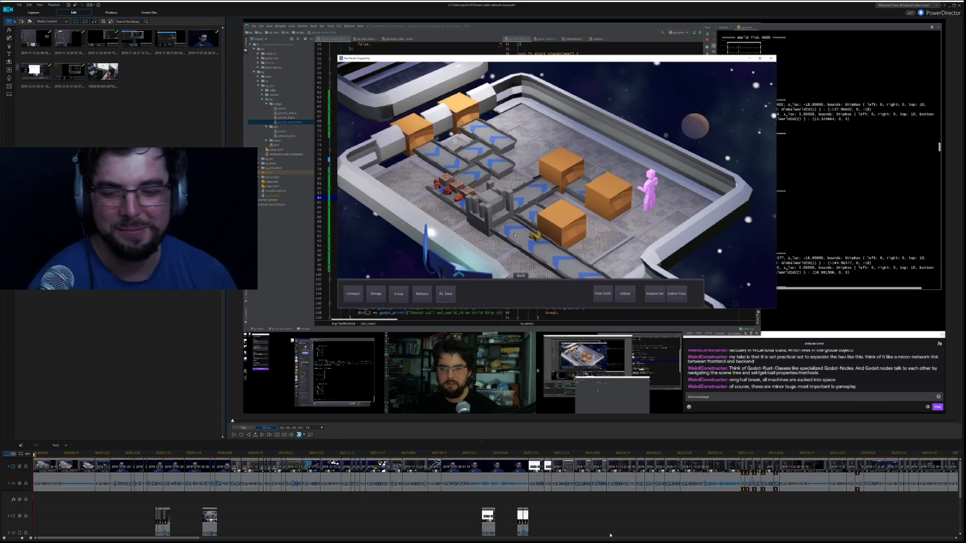
left_click_drag(185, 541, 788, 528)
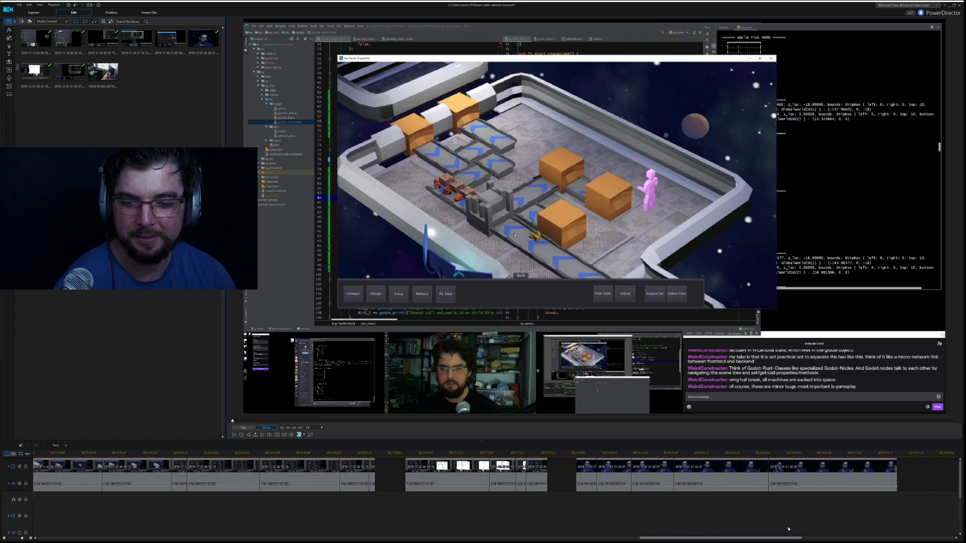
left_click(572, 453)
key("space")
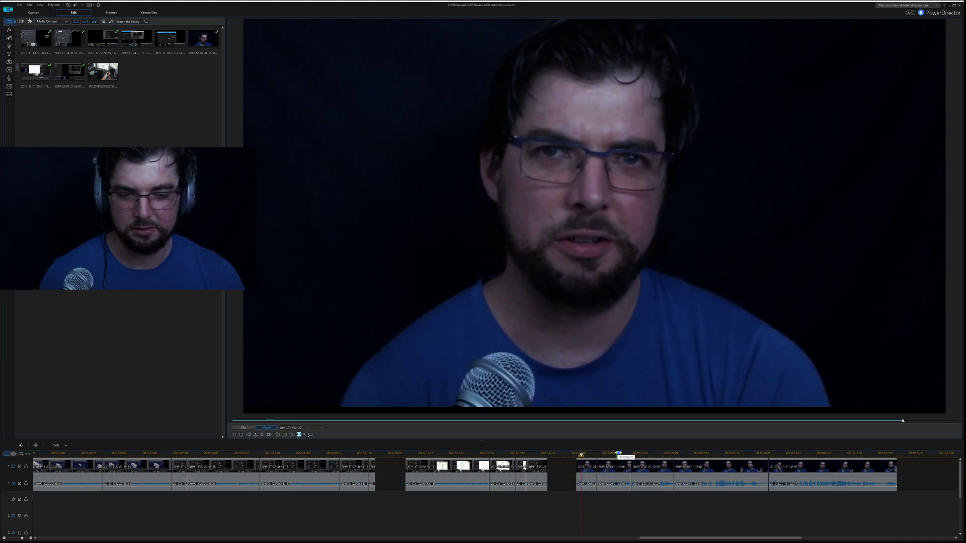
left_click(614, 453)
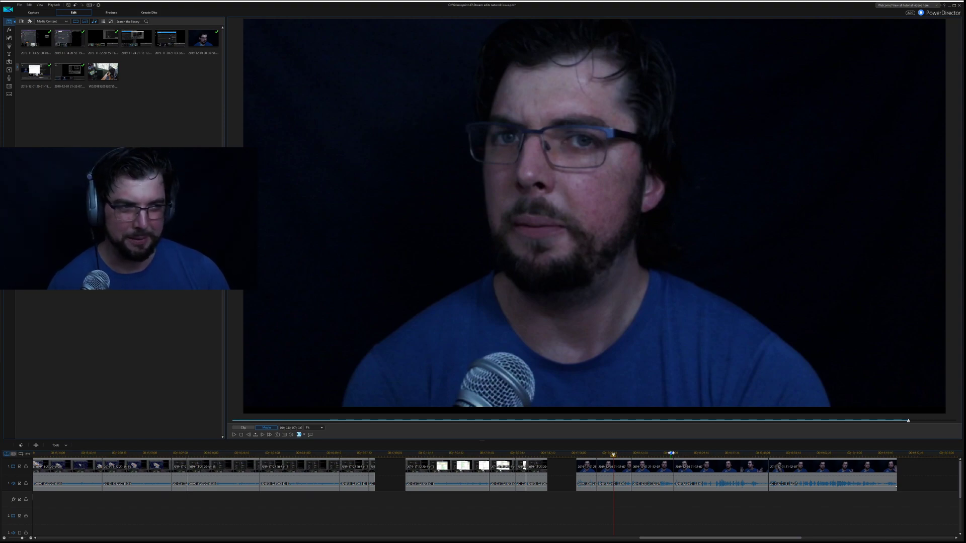
key("space")
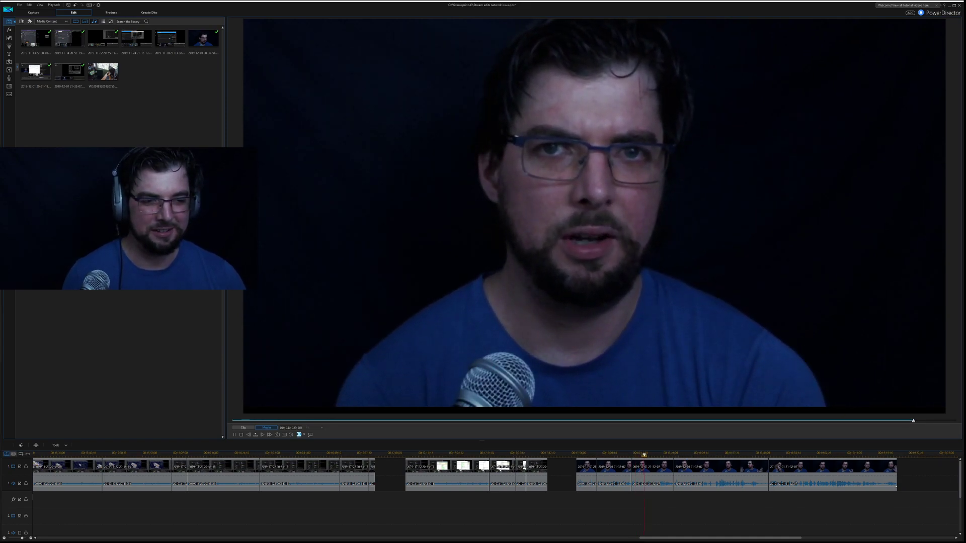
Move the stream chat window over the empty area of the media library, narrow it to the library's width and make it taller
left_click_drag(440, 370, 143, 441)
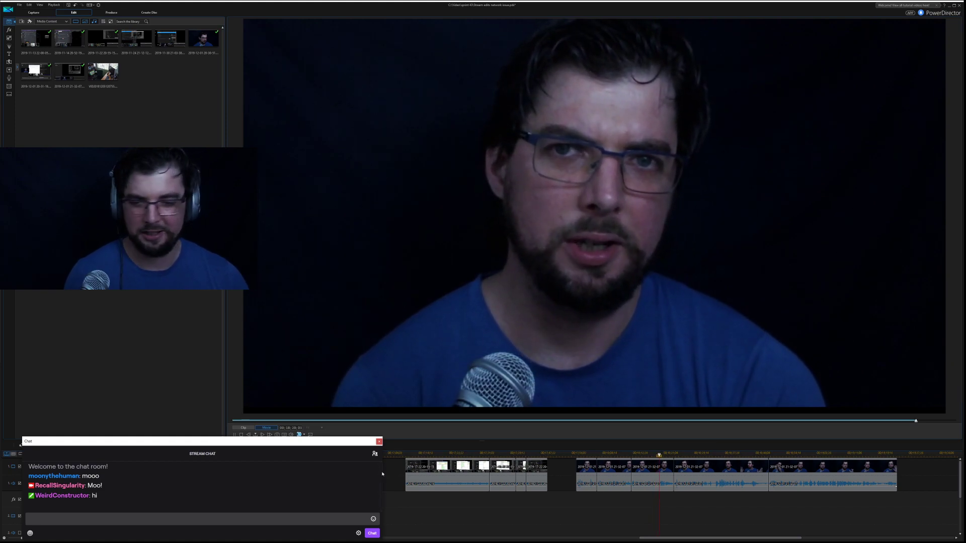
left_click_drag(383, 472, 237, 470)
left_click_drag(195, 442, 180, 344)
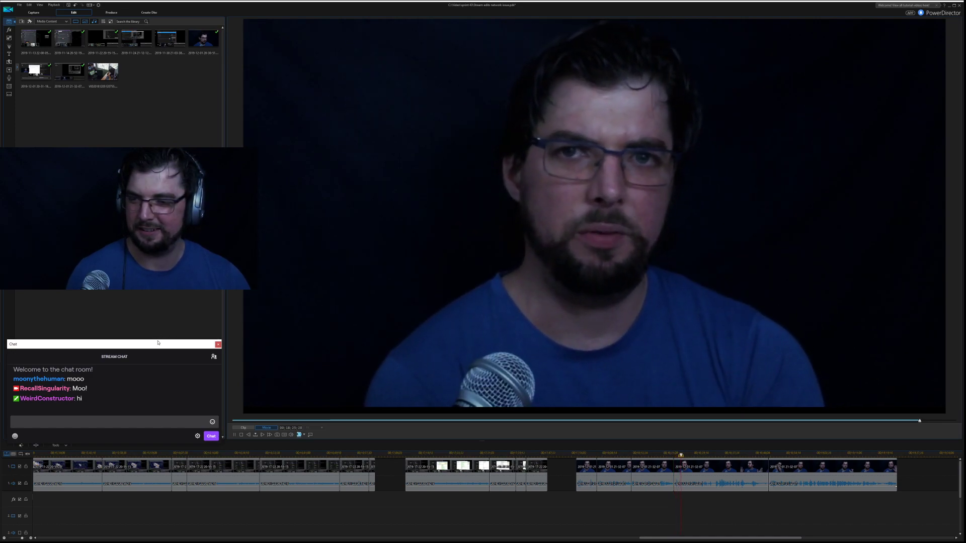
left_click_drag(159, 343, 159, 282)
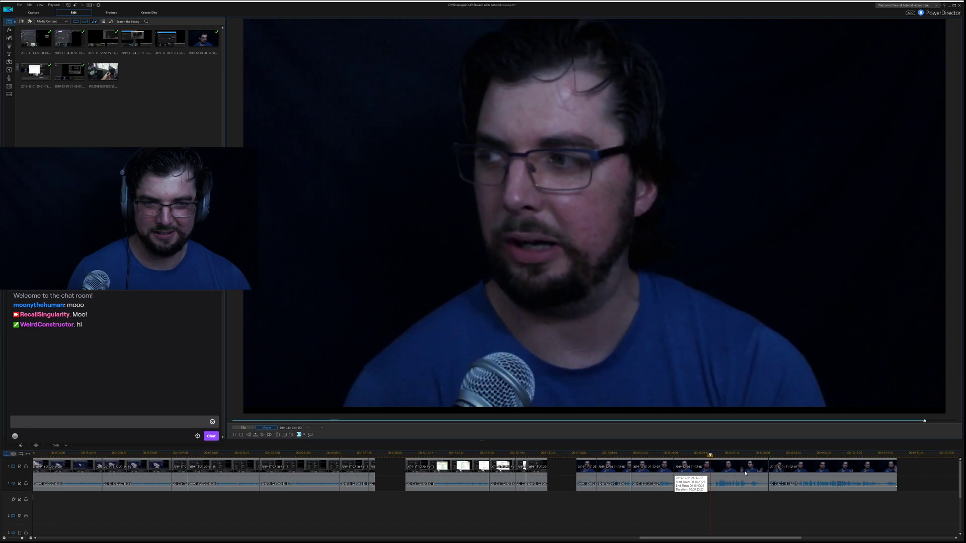
Delete the fourth and the first talking-head segments and close the gaps they leave on the main track
left_click(759, 466)
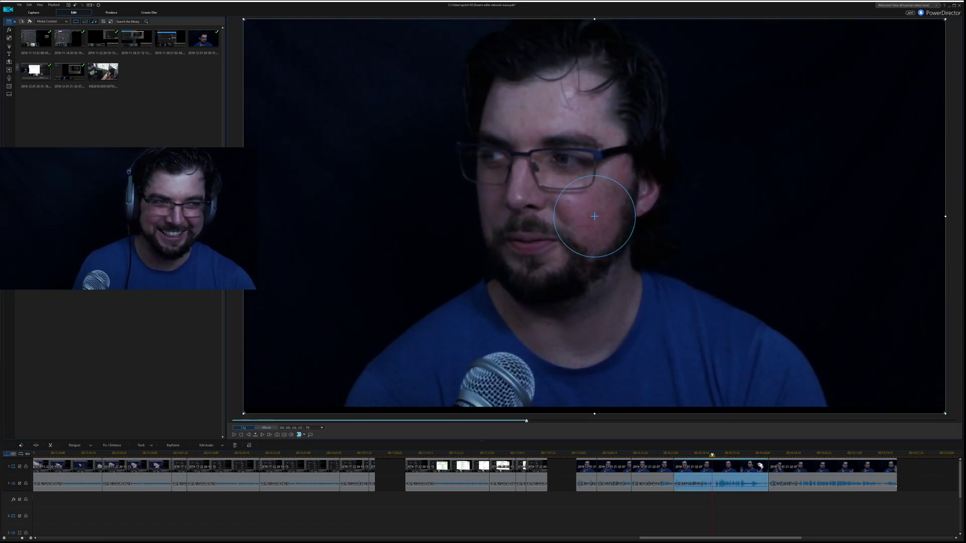
key("Delete")
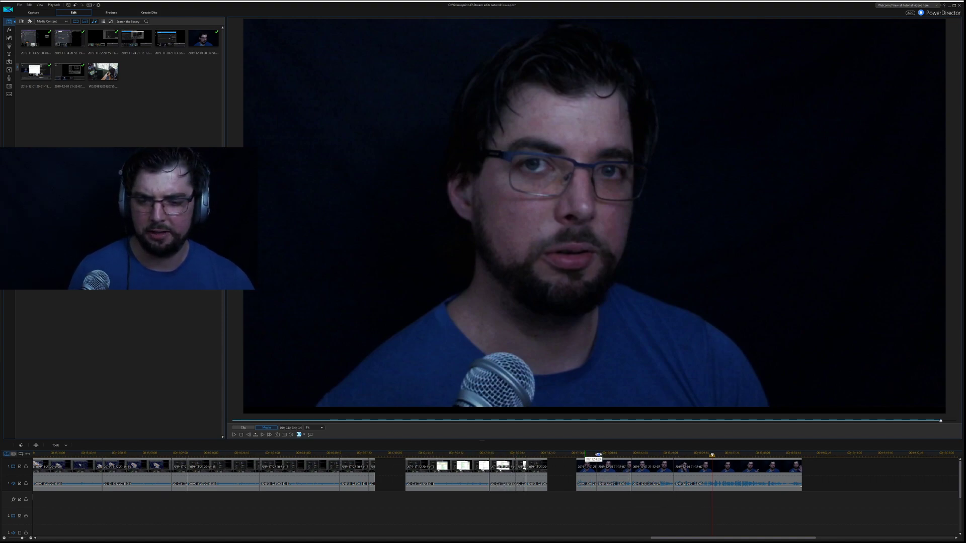
key("space")
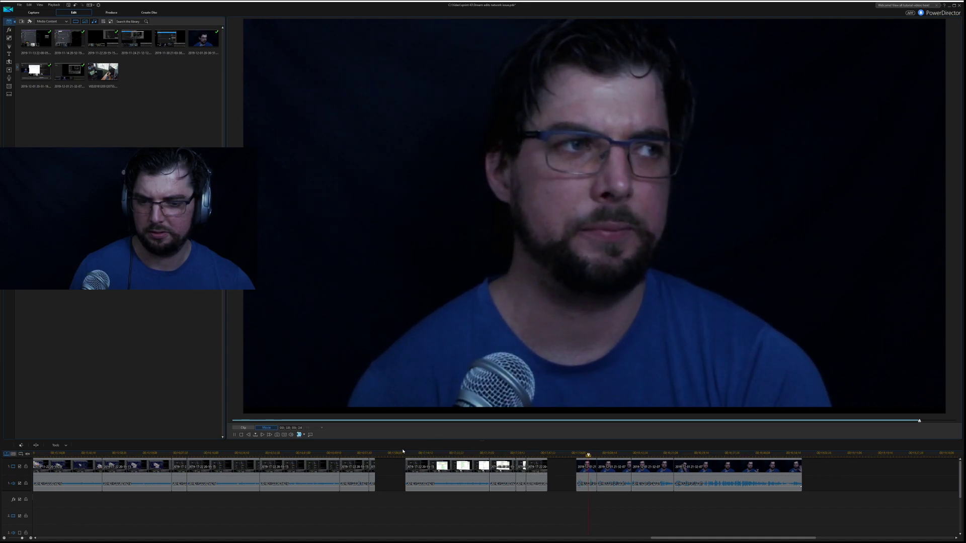
left_click(594, 485)
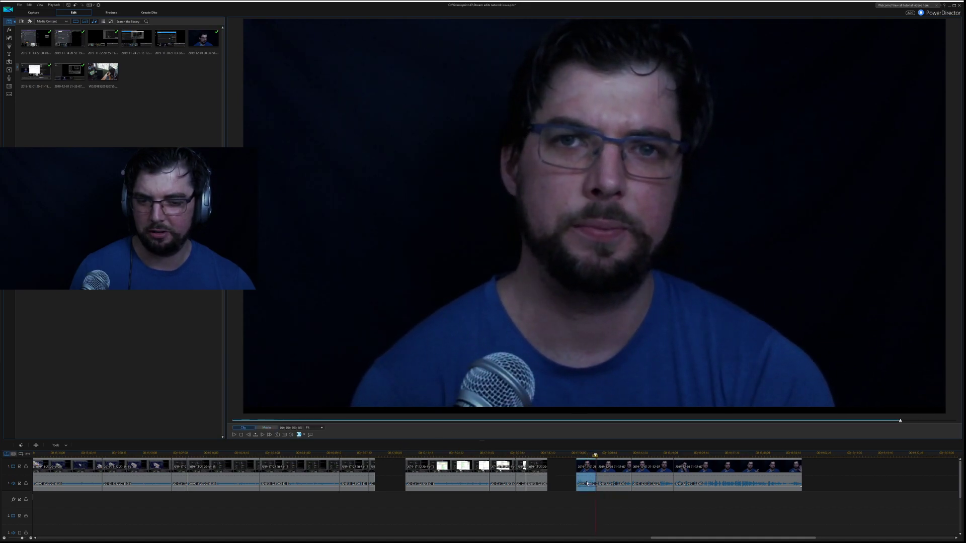
key("Delete")
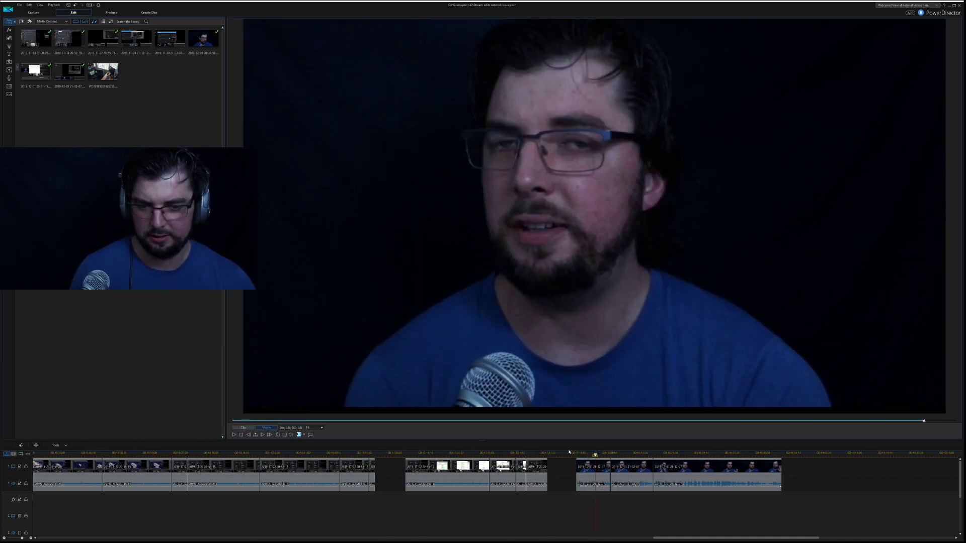
Play back the remaining talking-head segments and the screen-recording group before them to check how they follow each other
key("space")
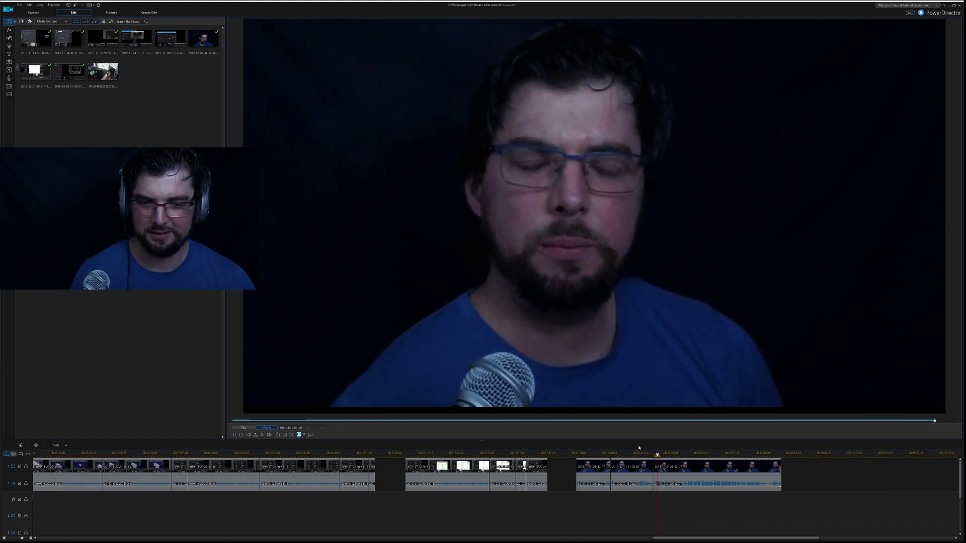
scroll(651, 520, "down", 1)
key("space")
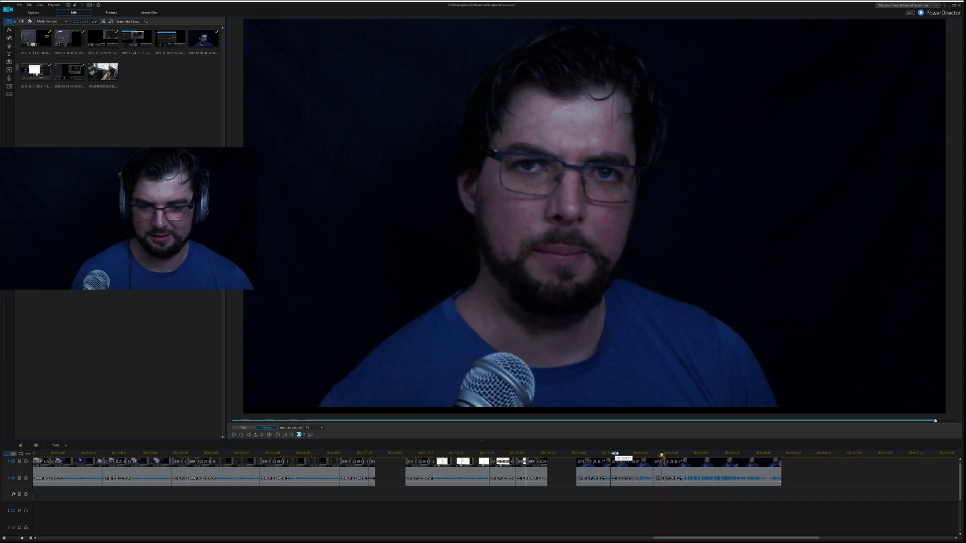
left_click(615, 453)
key("space")
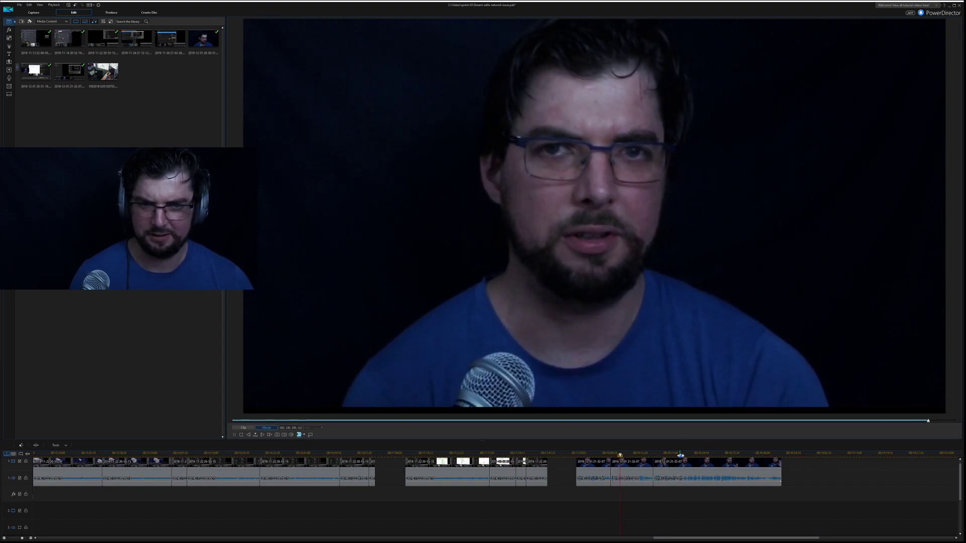
scroll(659, 495, "up", 1)
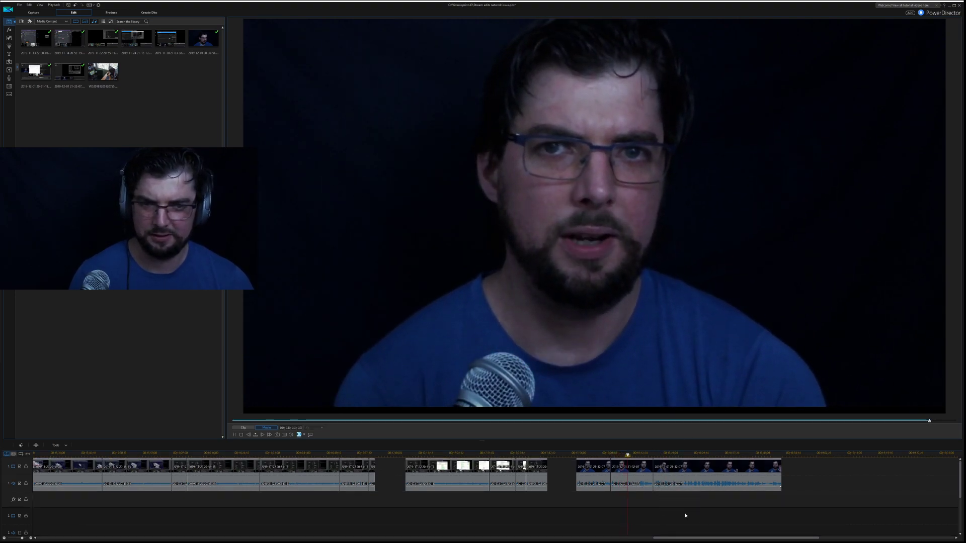
left_click(404, 454)
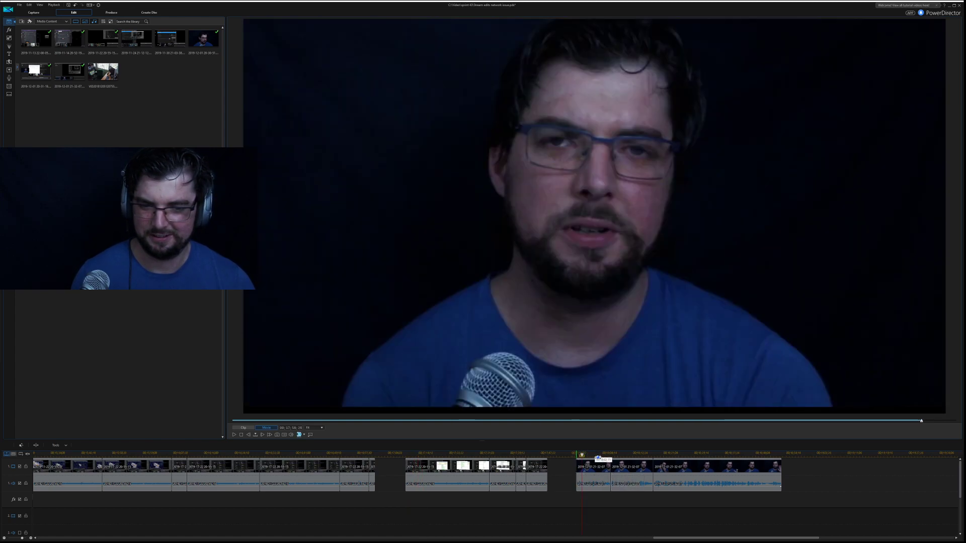
left_click(583, 455)
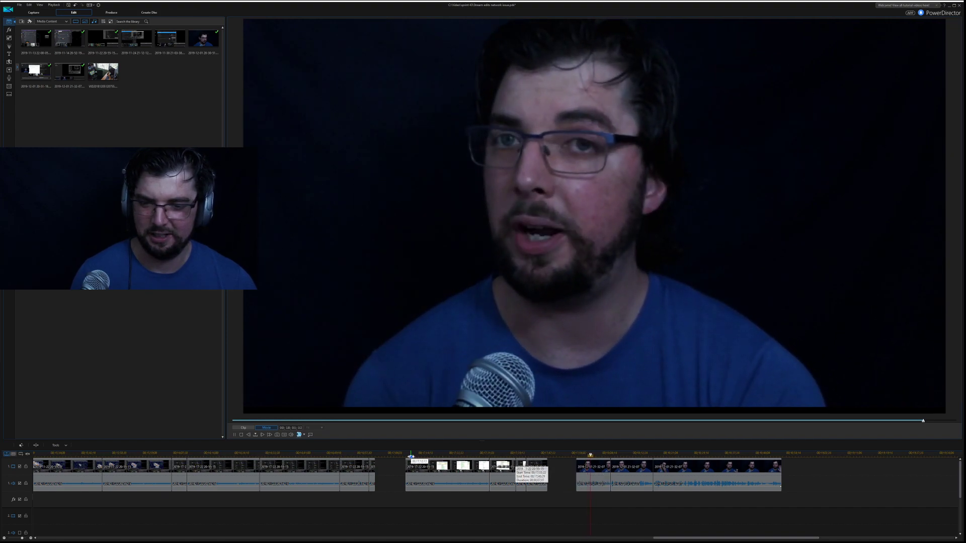
key("space")
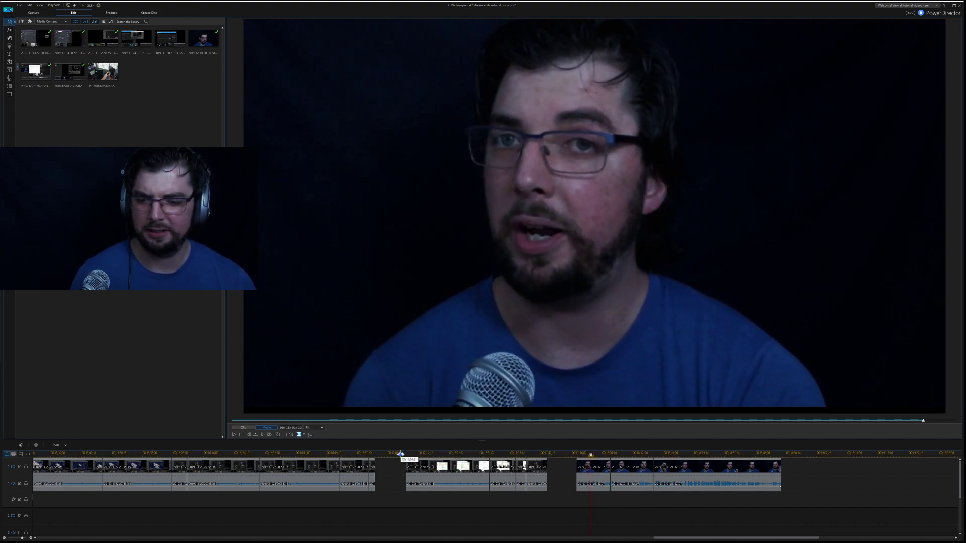
key("space")
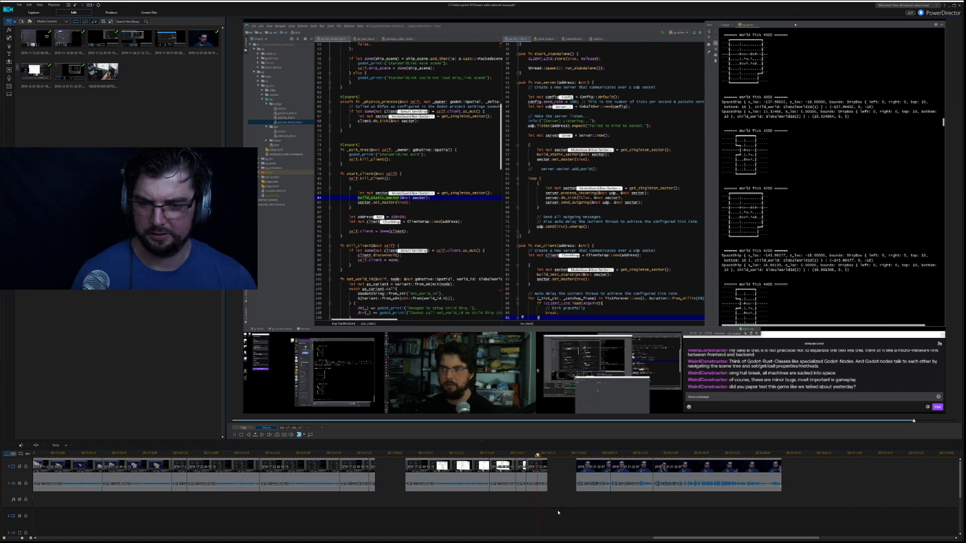
Move the last two talking-head segments later on the main track, leaving a gap after the first segment
left_click(536, 483)
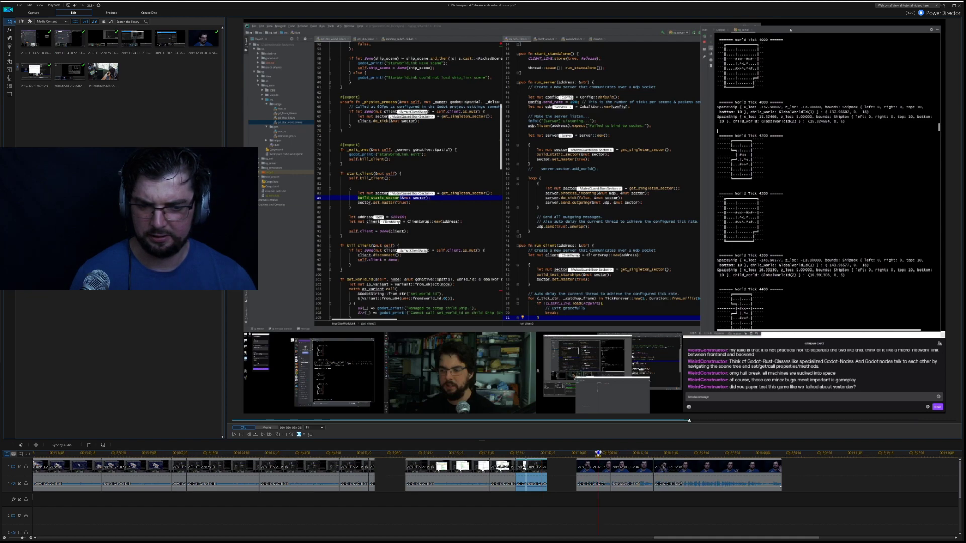
left_click(598, 453)
key("space")
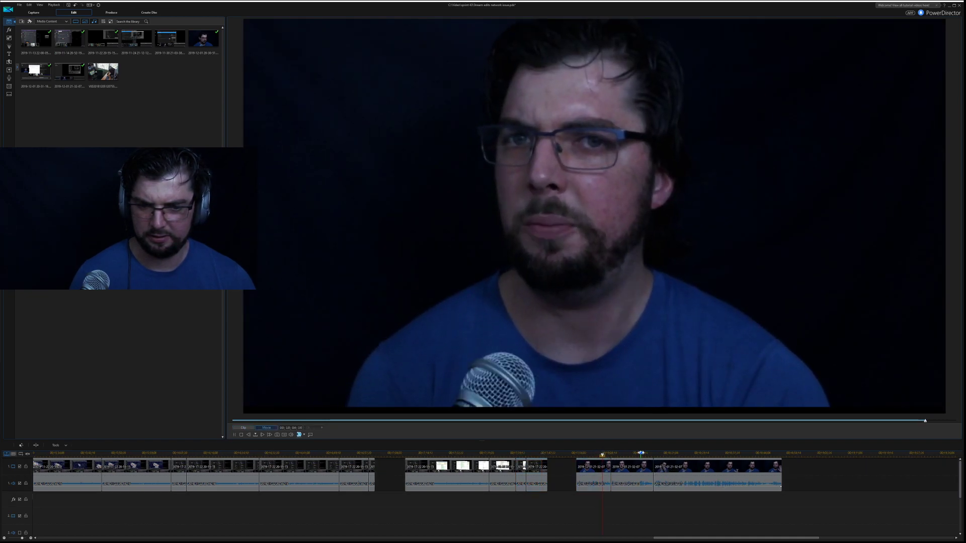
left_click_drag(783, 518, 721, 470)
left_click(593, 504)
Arrange the main track as first talking-head segment, short screen clips, last two talking-head segments, with the longer screen recordings on the second track
left_click(532, 486)
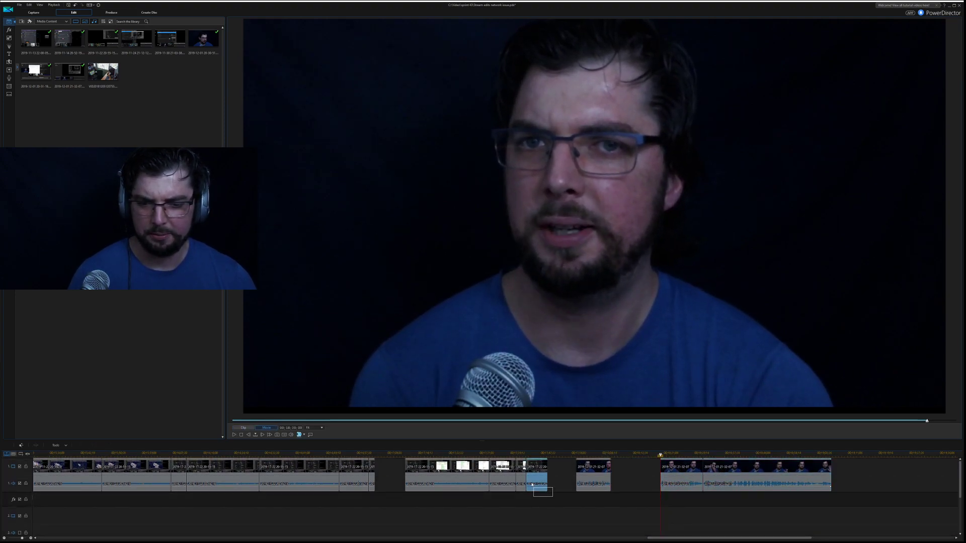
left_click_drag(532, 485, 620, 467)
left_click_drag(523, 496, 400, 472)
left_click_drag(508, 481, 434, 477)
left_click_drag(689, 481, 550, 491)
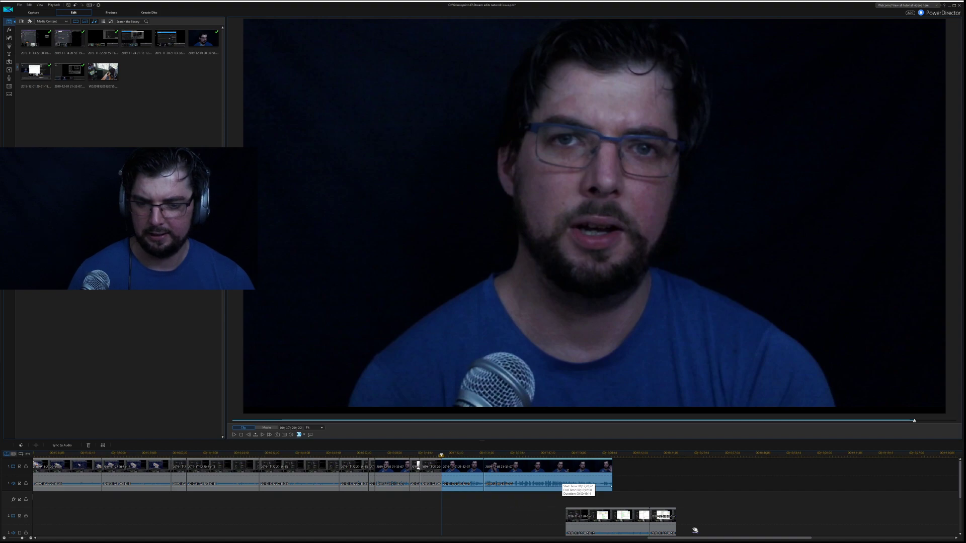
Shift the screen-recording clips on the second video track earlier so they start over the second talking-head segment
left_click(648, 525)
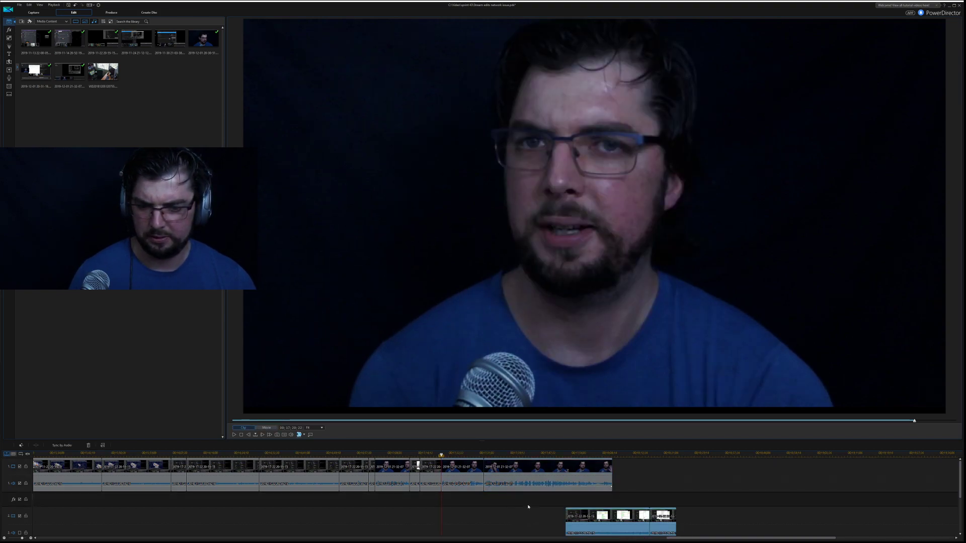
left_click_drag(668, 526, 562, 527)
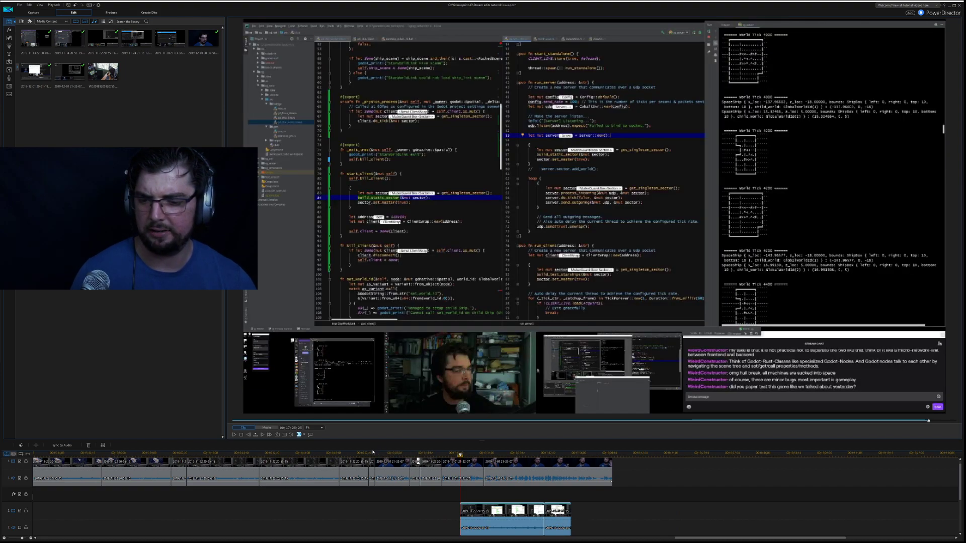
Play back the ending to check how the second-track screen recordings line up with the talking-head segments
key("space")
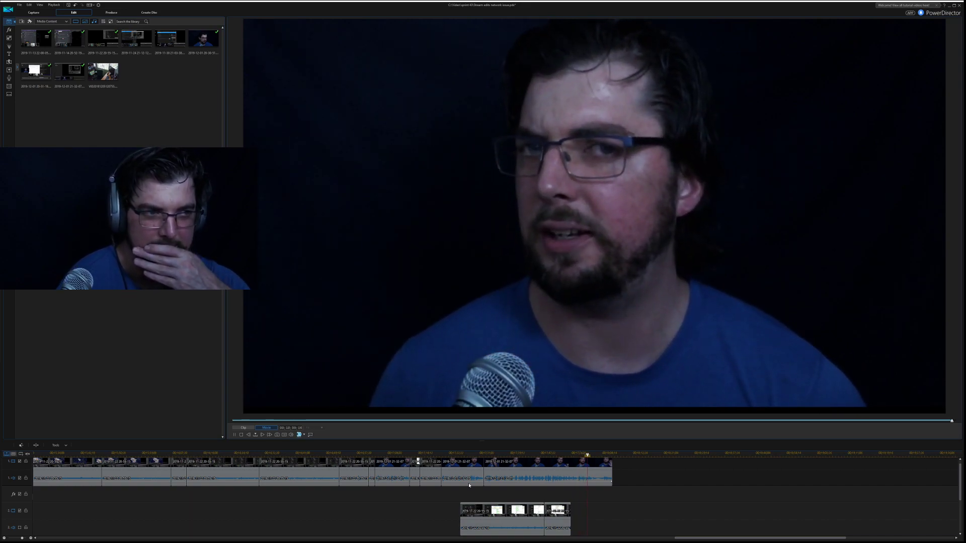
key("space")
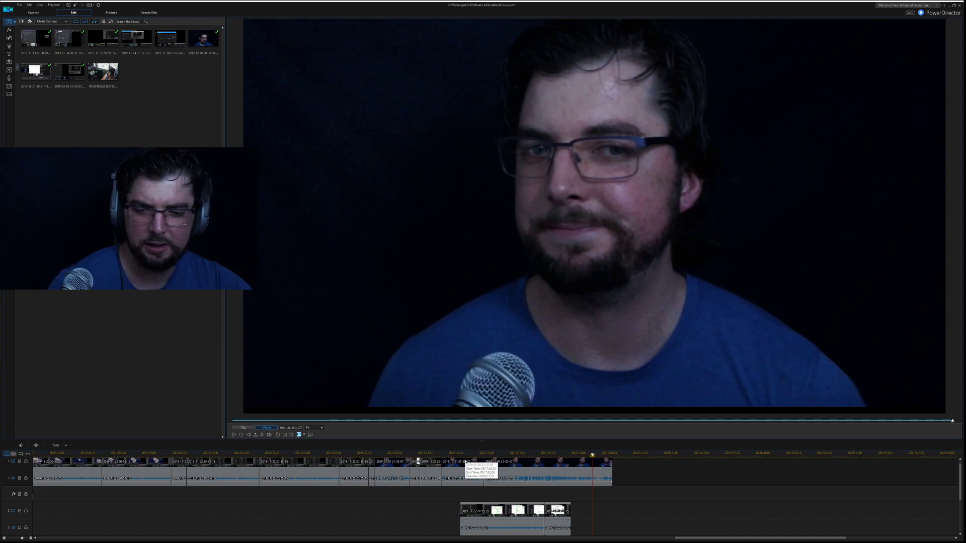
left_click(477, 524)
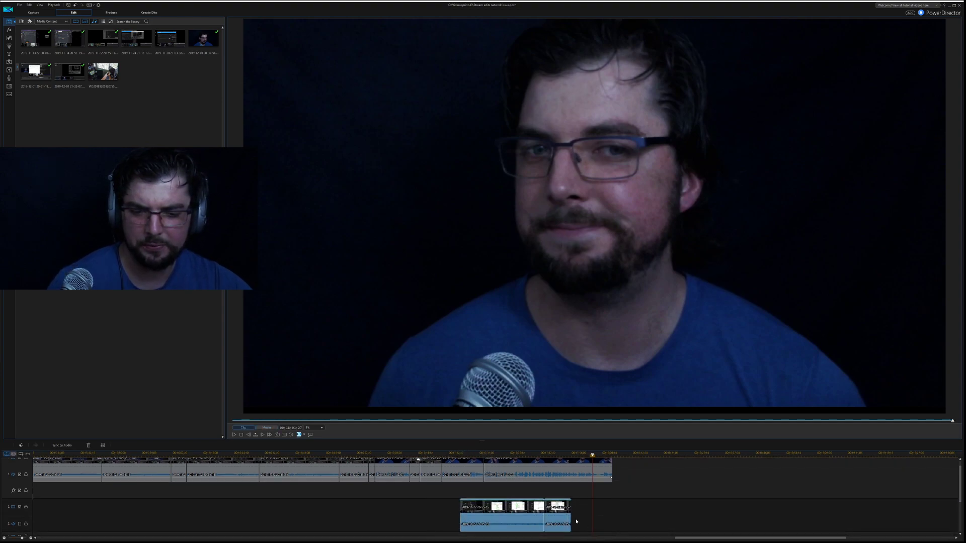
left_click(454, 451)
key("space")
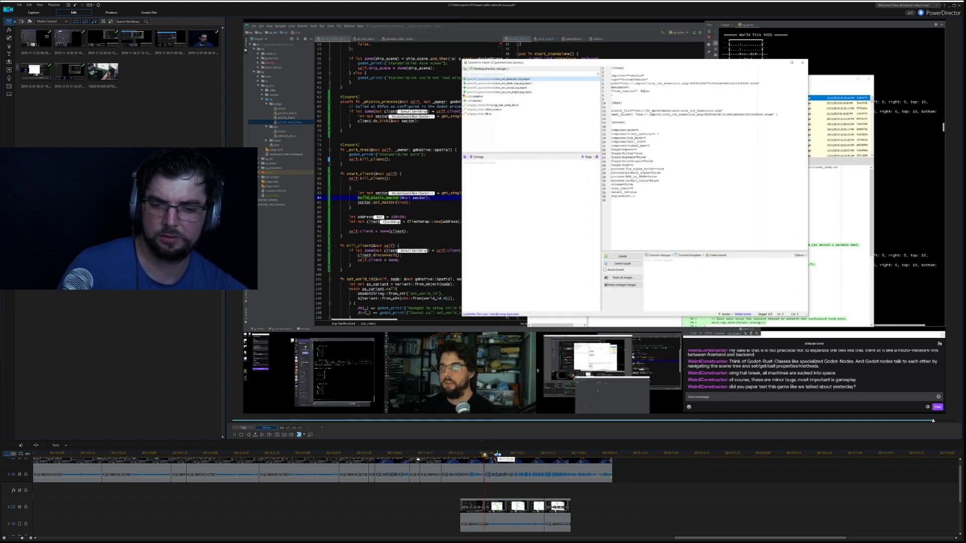
Split the first screen recording on the second track shortly after its start and remove the longer remainder, leaving the gap
left_click(501, 520)
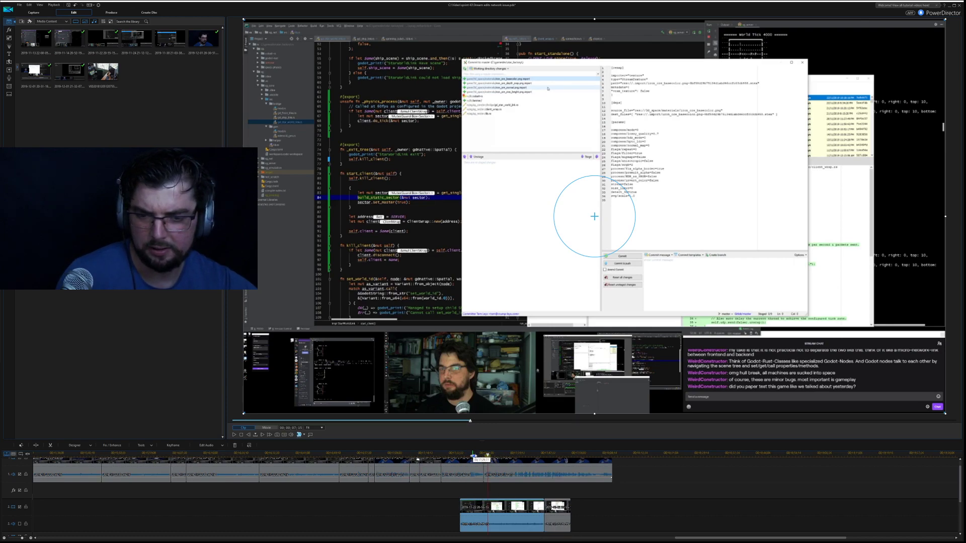
left_click(468, 454)
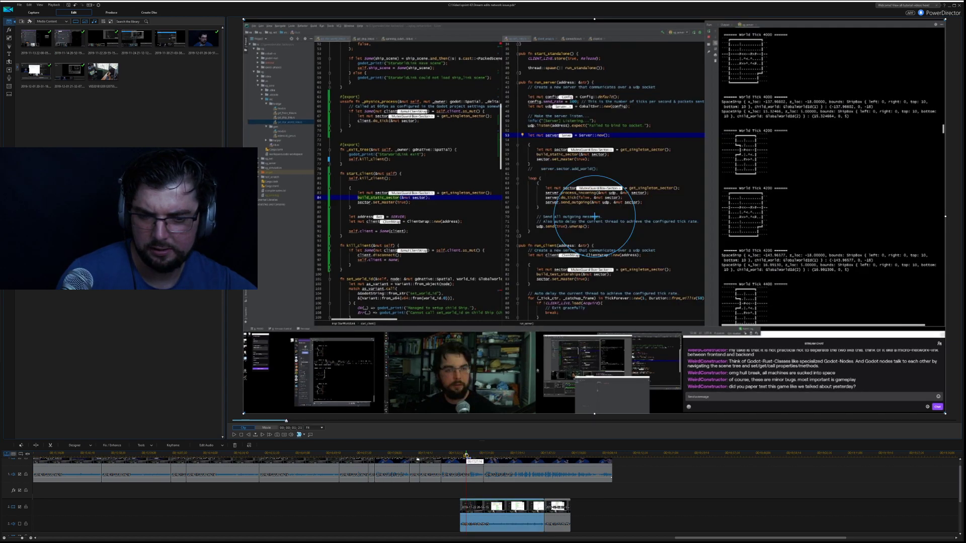
left_click(513, 497)
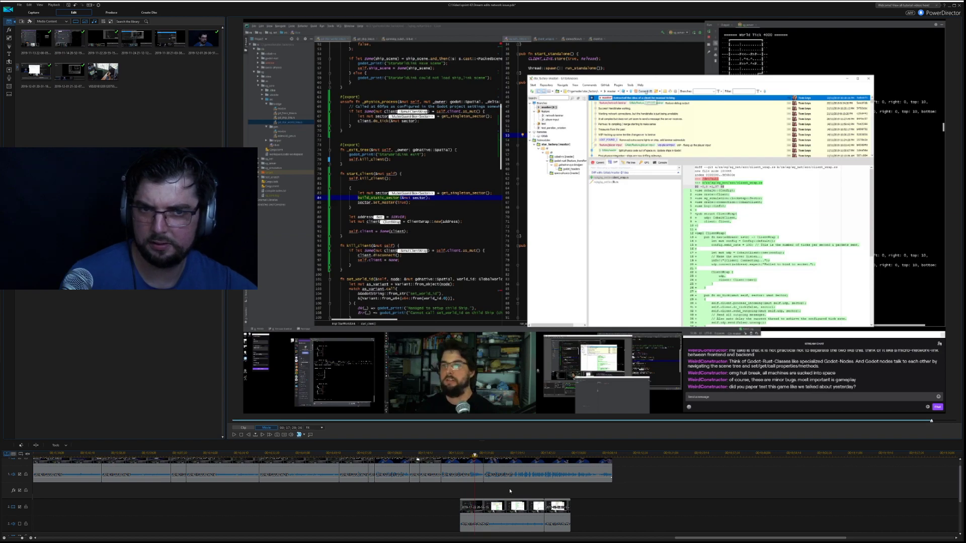
left_click(480, 521)
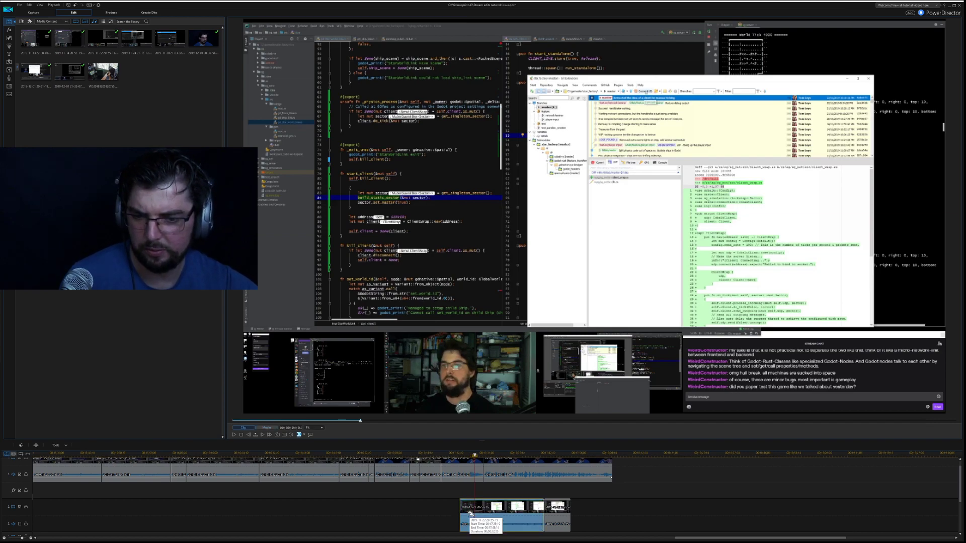
key("Delete")
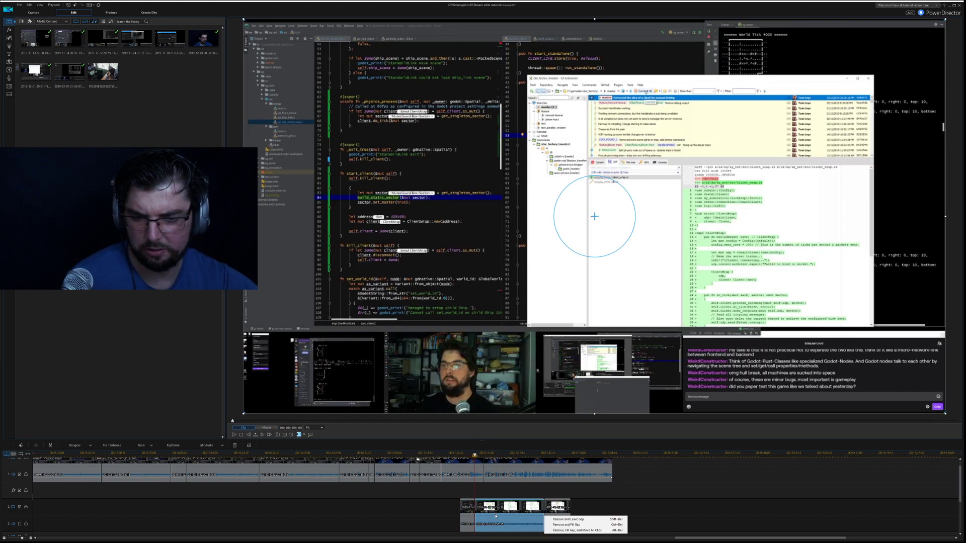
left_click(521, 504)
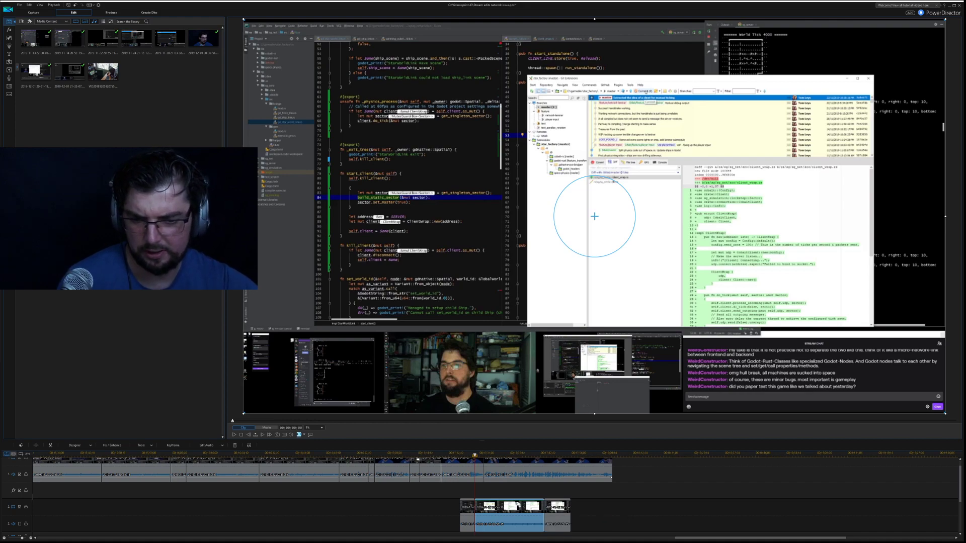
key("Delete")
Move the short screen clip over the cut before the last talking-head segment, and the other recording near that segment's end
left_click(565, 525)
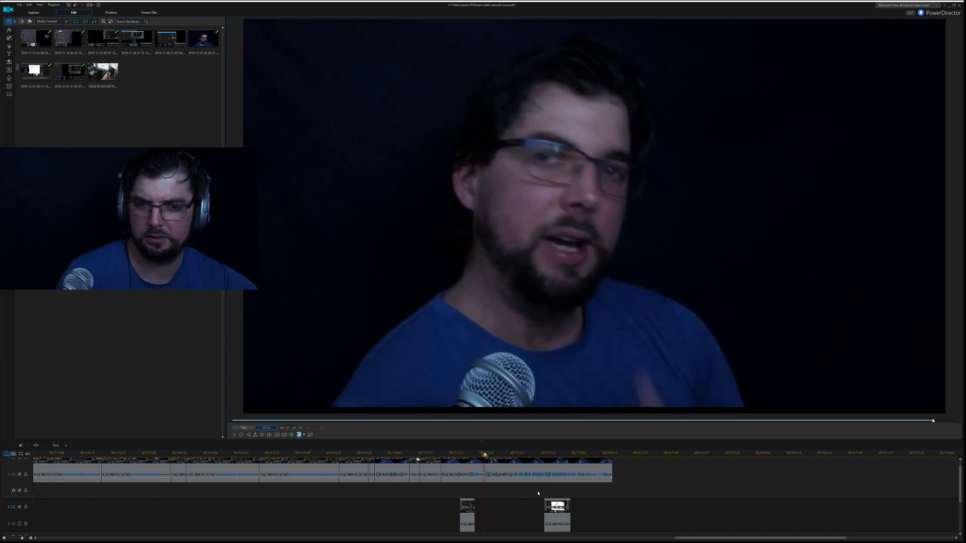
left_click_drag(554, 514, 488, 509)
key("space")
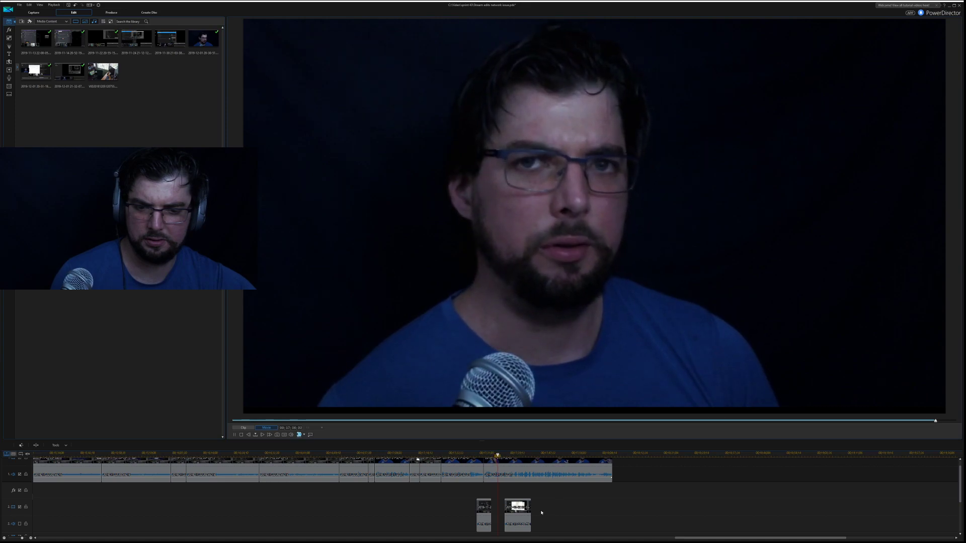
left_click_drag(525, 510, 582, 509)
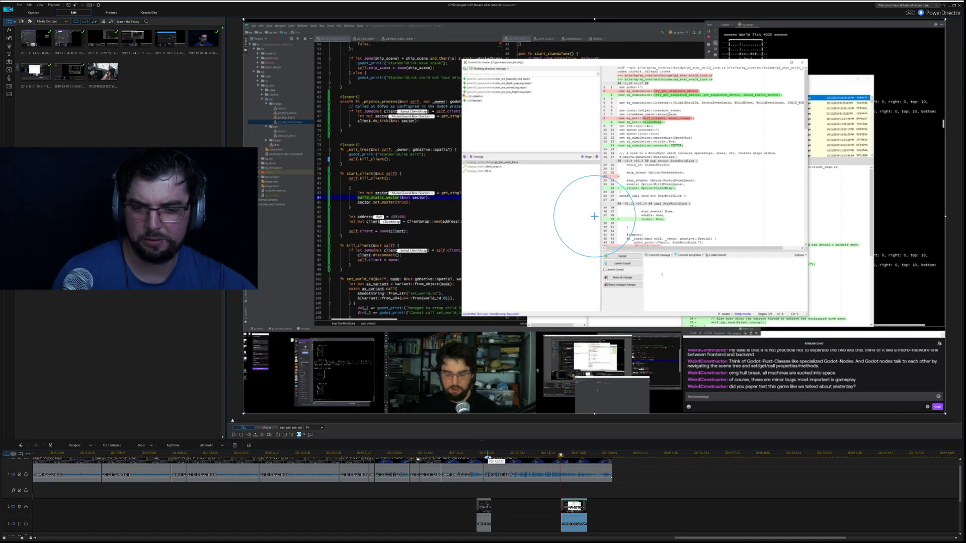
Play back the last talking-head segment from the short screen clip onward to check the new clip placement
left_click(487, 454)
key("space")
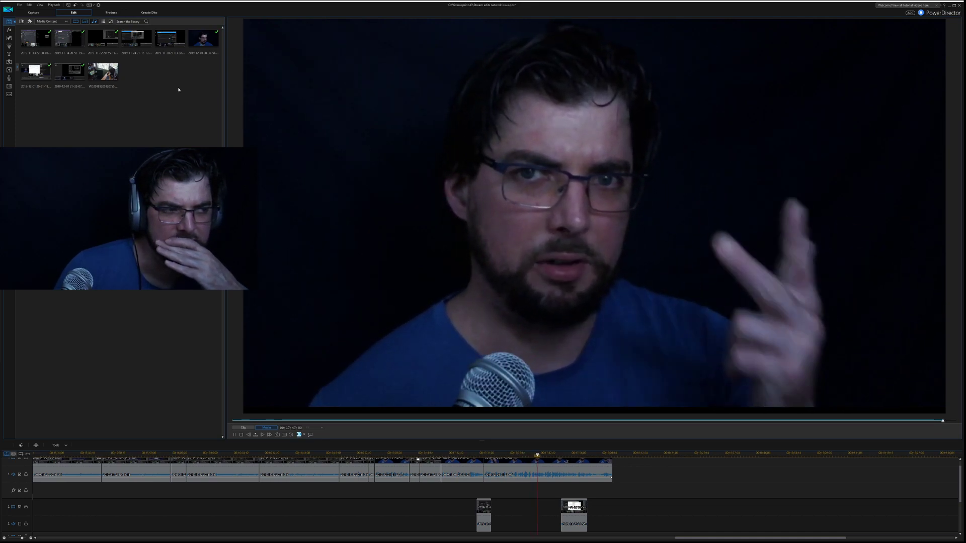
key("space")
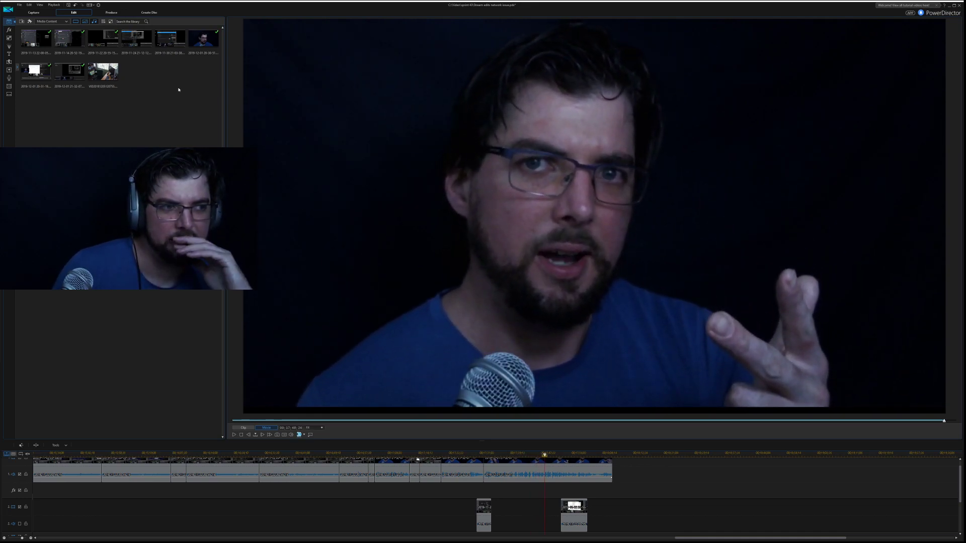